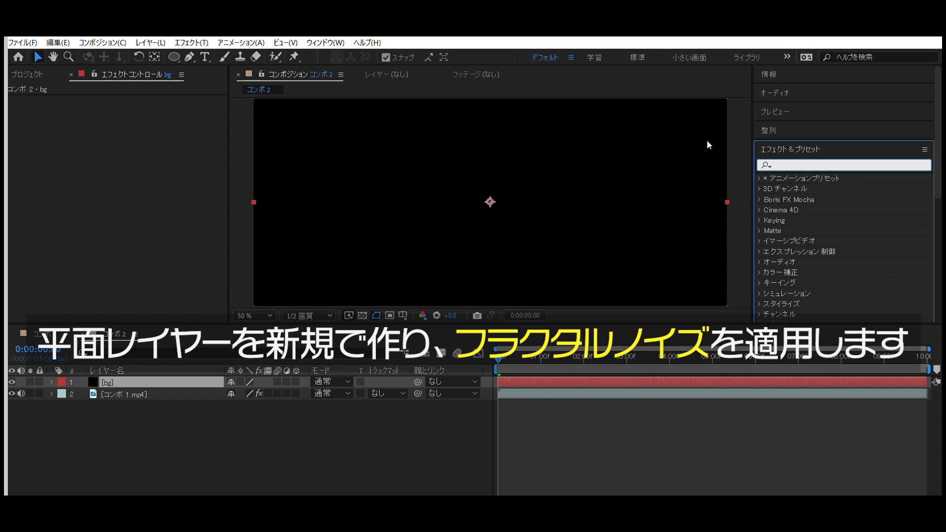
Find the フラクタルノイズ (Fractal Noise) effect and apply it to the bg solid layer.
text(フラクタルノイズ)
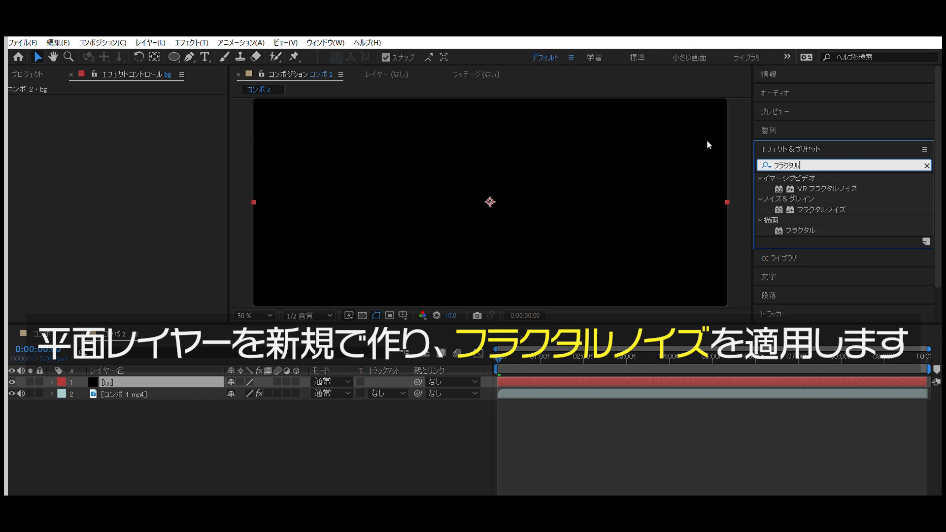
drag(822, 210, 542, 202)
drag(498, 315, 500, 378)
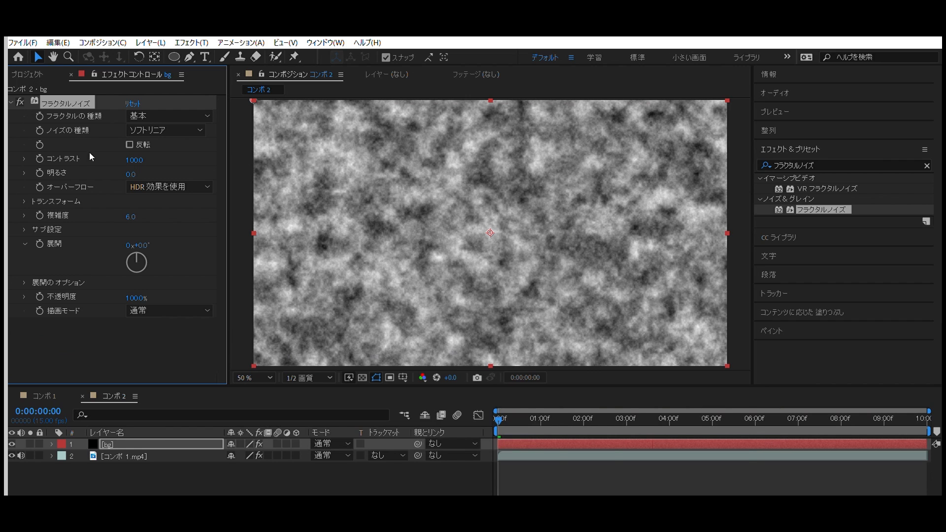
Raise the Fractal Noise contrast to about 1885 and brightness to about 602, leaving only small dust-like black specks.
drag(132, 160, 467, 147)
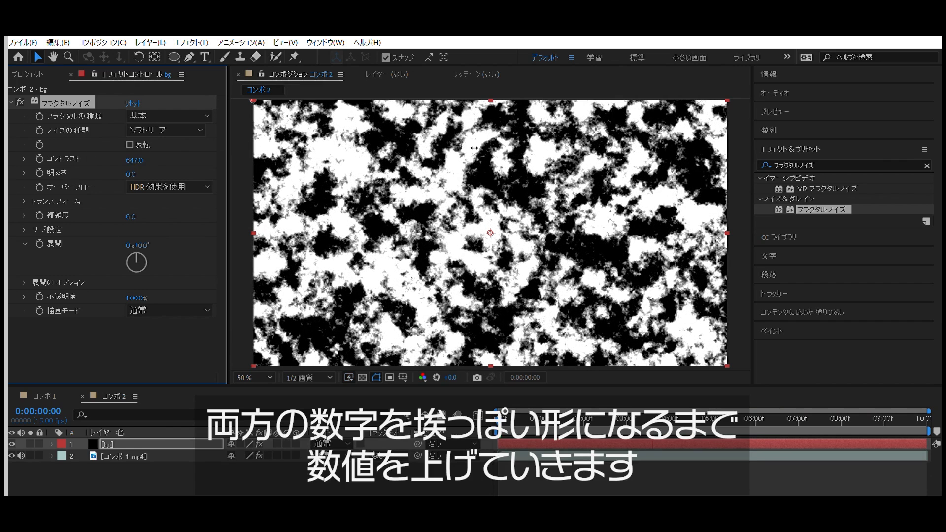
drag(133, 159, 380, 146)
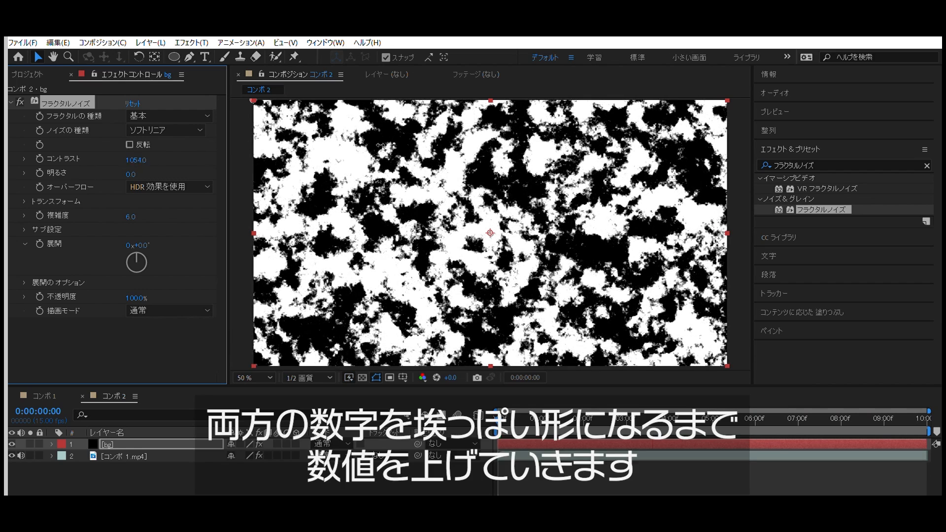
drag(132, 173, 300, 172)
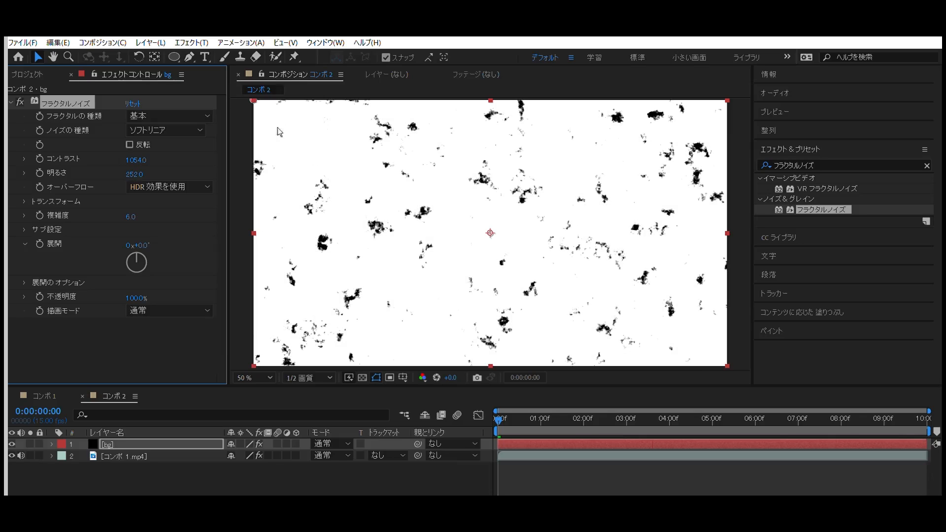
drag(136, 160, 422, 150)
drag(136, 160, 222, 145)
drag(127, 173, 319, 154)
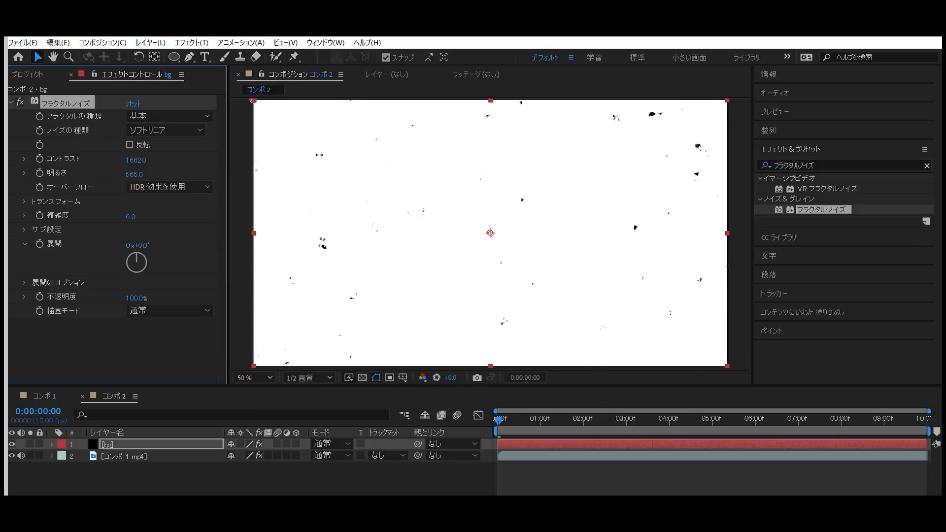
drag(136, 160, 276, 148)
drag(134, 174, 167, 175)
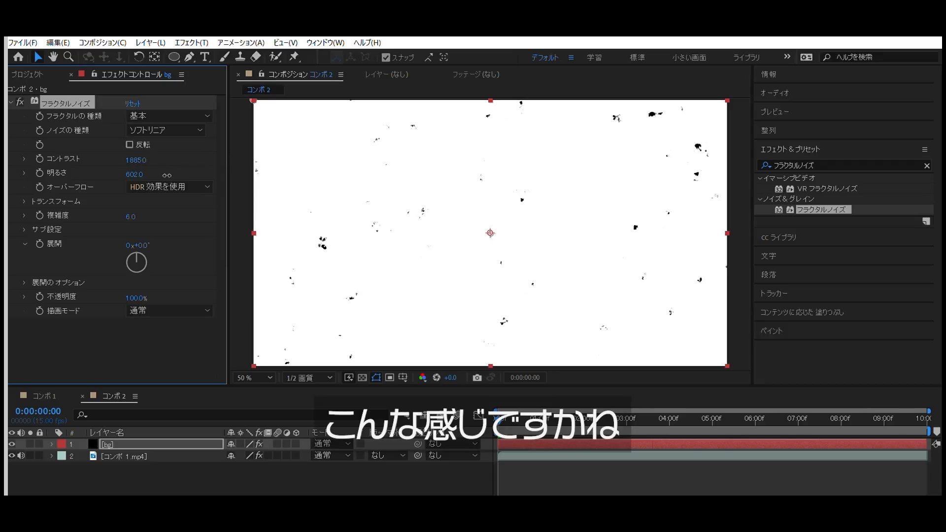
click(136, 160)
key(Return)
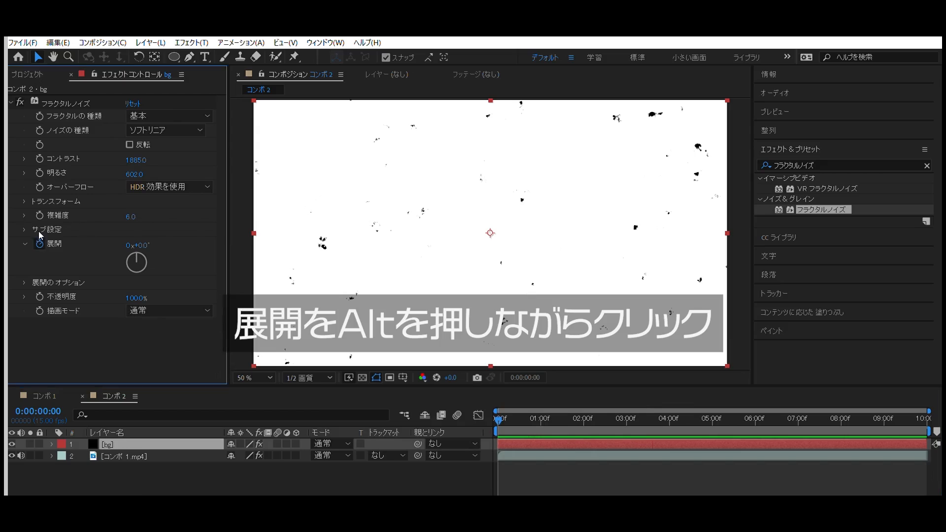
Give the Fractal Noise Evolution (展開) property the expression time*1000.
alt+click(40, 244)
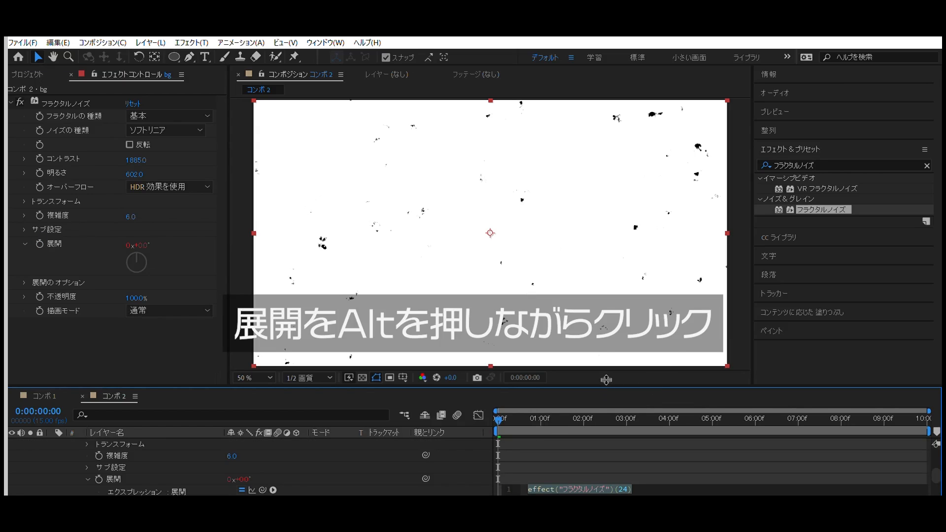
drag(606, 380, 617, 306)
click(546, 418)
key(BackSpace)
text(time*1000)
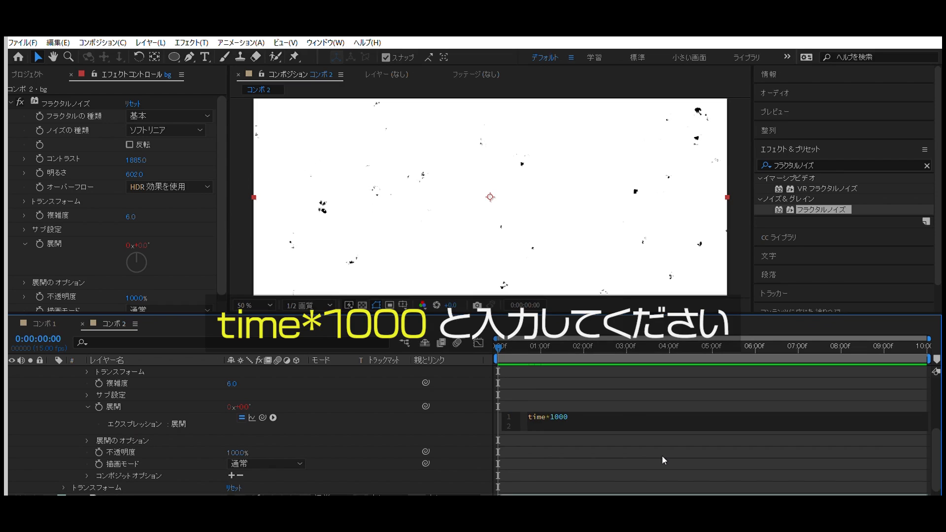
key(Return)
drag(531, 310, 535, 359)
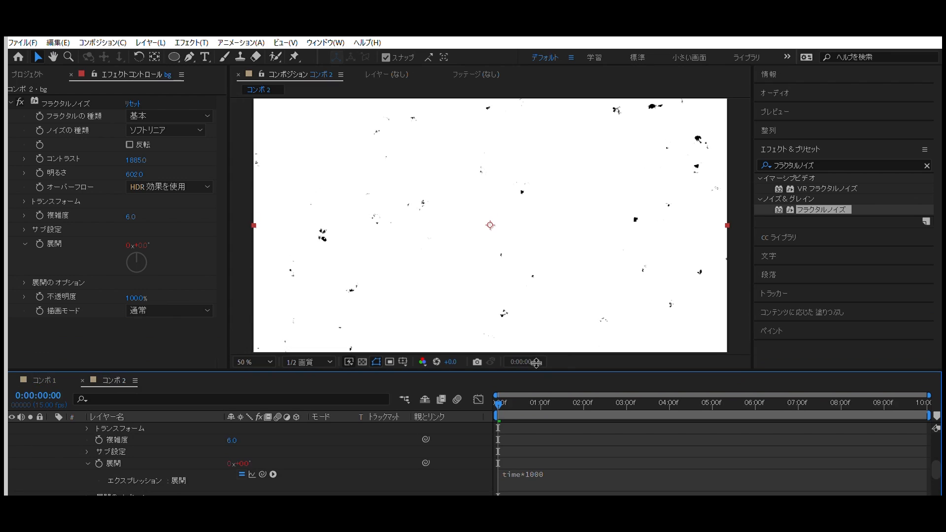
Preview the moving specks and fine-tune the noise contrast to 1889 and brightness to 674.
click(245, 296)
key(space)
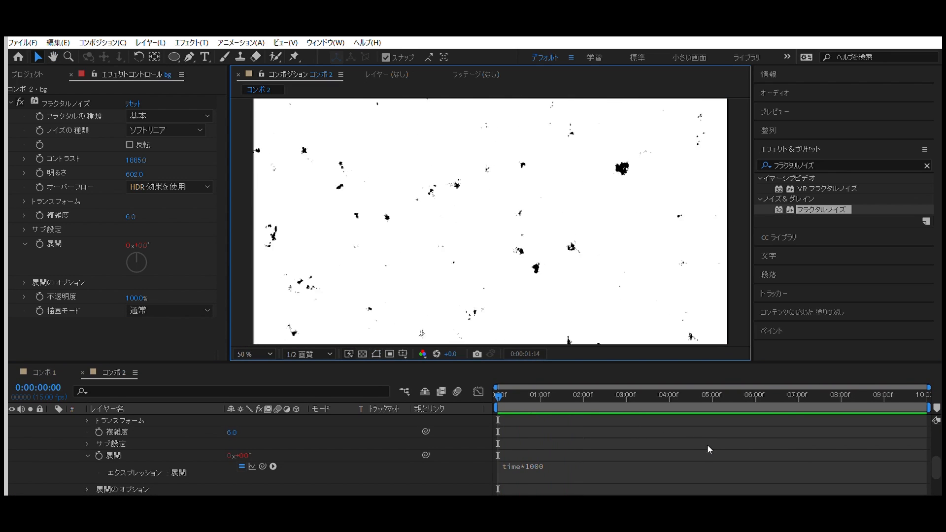
click(708, 445)
drag(135, 160, 175, 163)
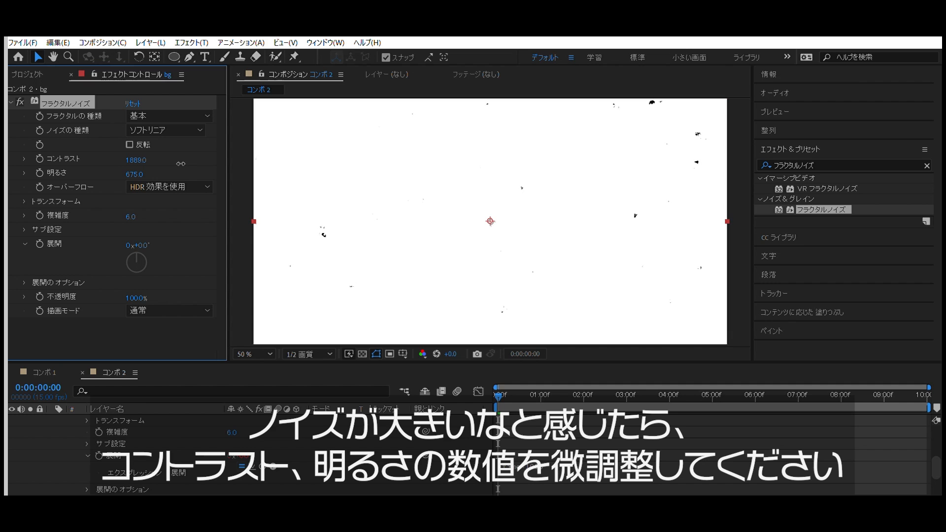
key(space)
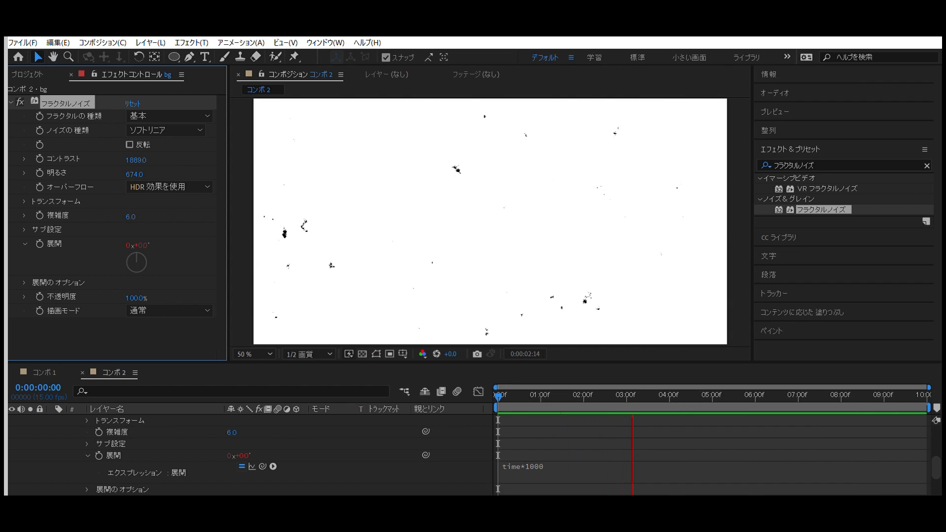
key(space)
Set the bg layer's blending mode to 乗算 (Multiply) and preview the dust over the character video.
drag(657, 393, 531, 371)
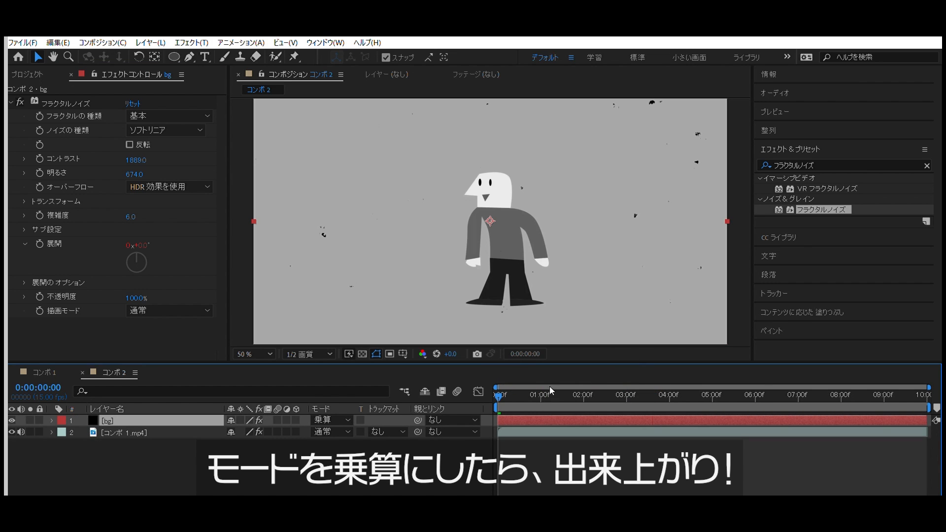
key(space)
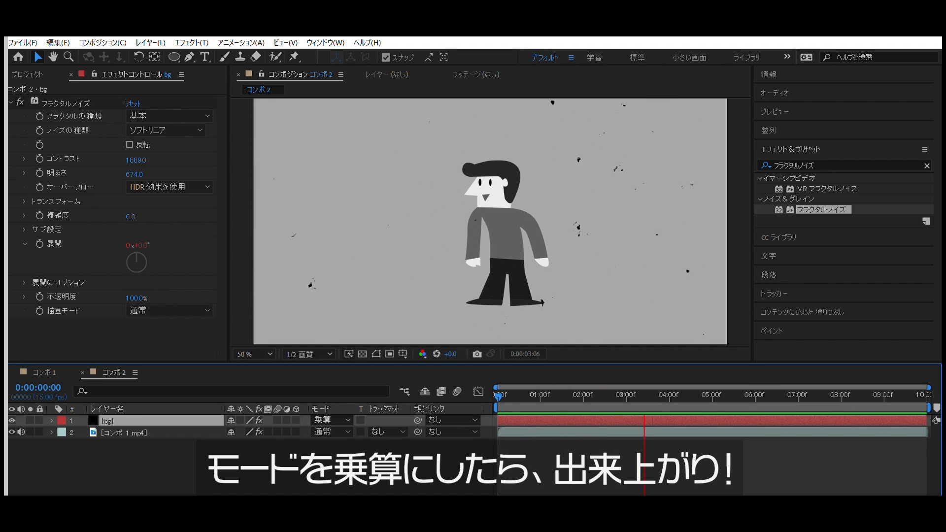
key(space)
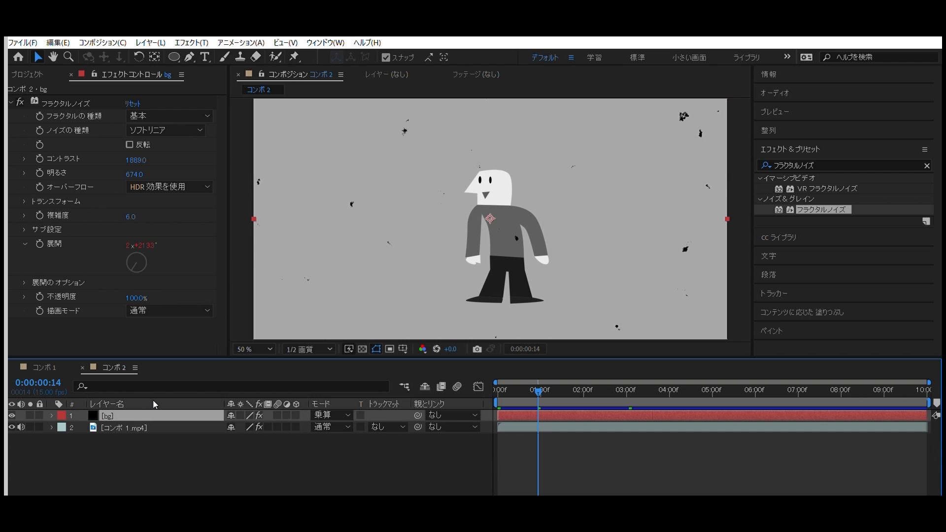
Duplicate the bg noise layer and hide the original.
key(ctrl+d)
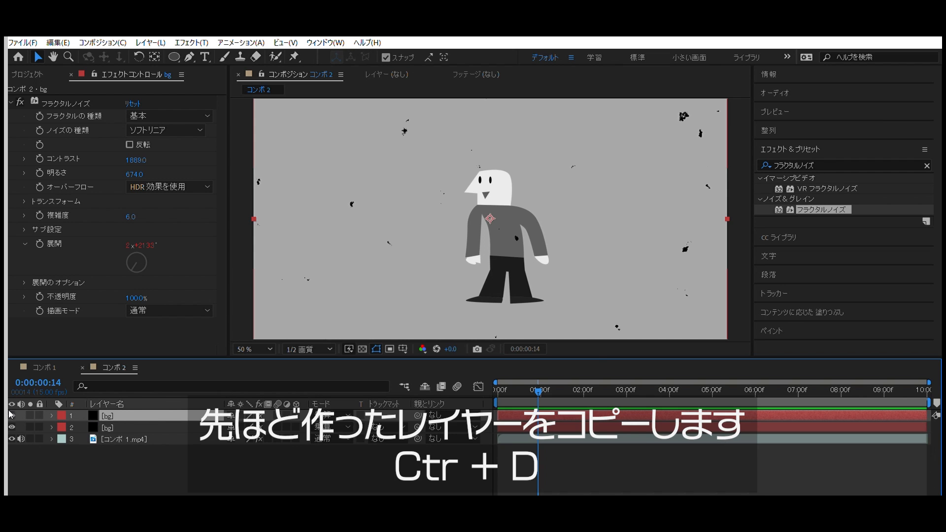
click(11, 428)
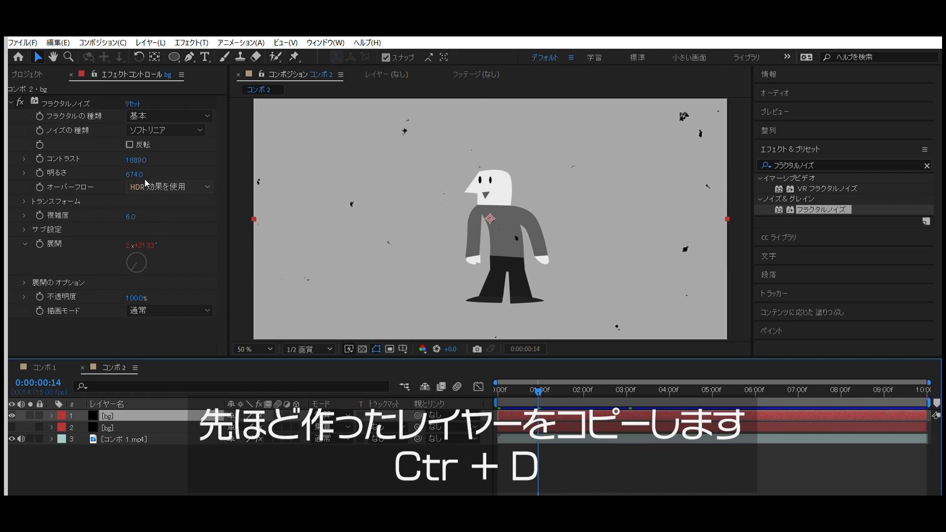
In the duplicate's noise transform, turn off uniform scaling and set the scale width to 1 and the scale height to 7000.
click(25, 201)
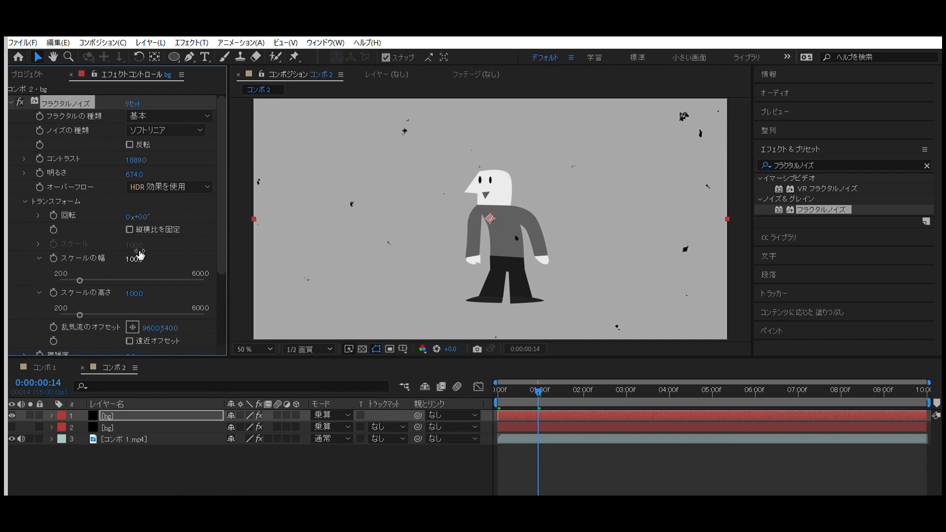
click(136, 259)
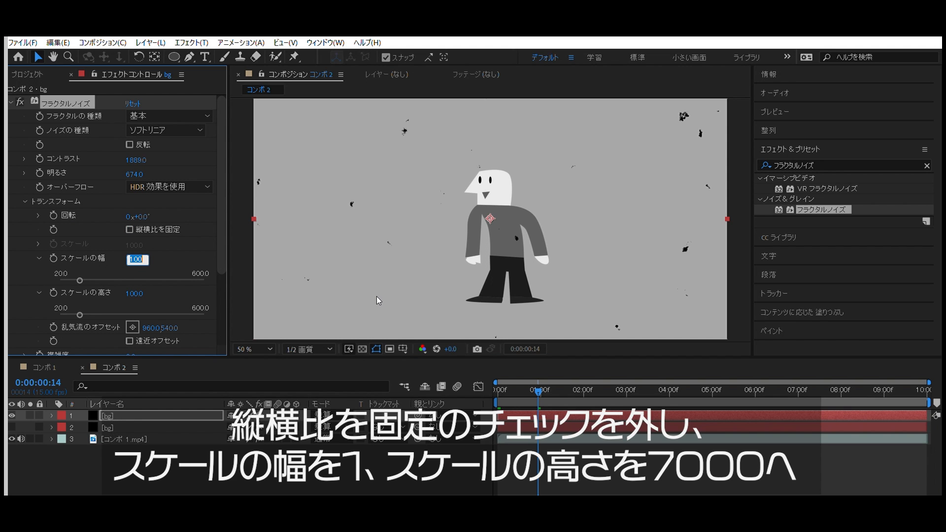
text(1)
key(Return)
text(7000)
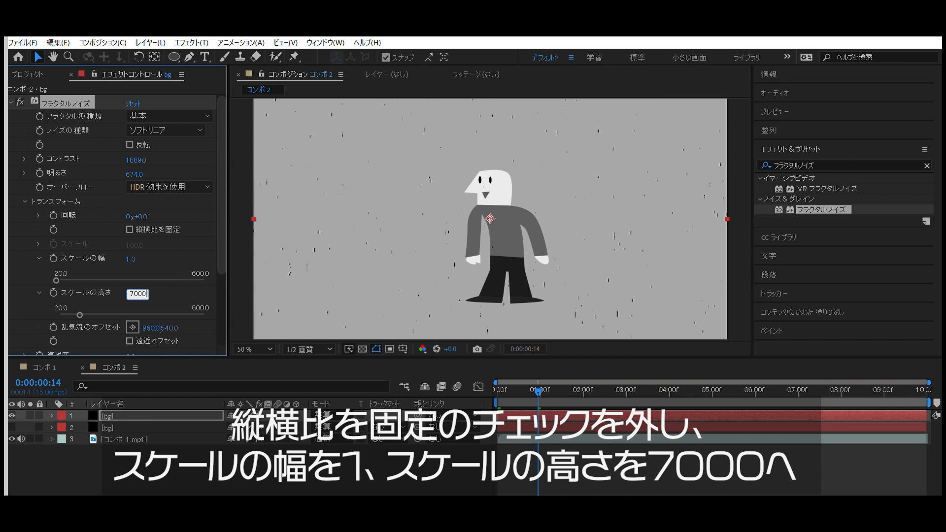
key(Return)
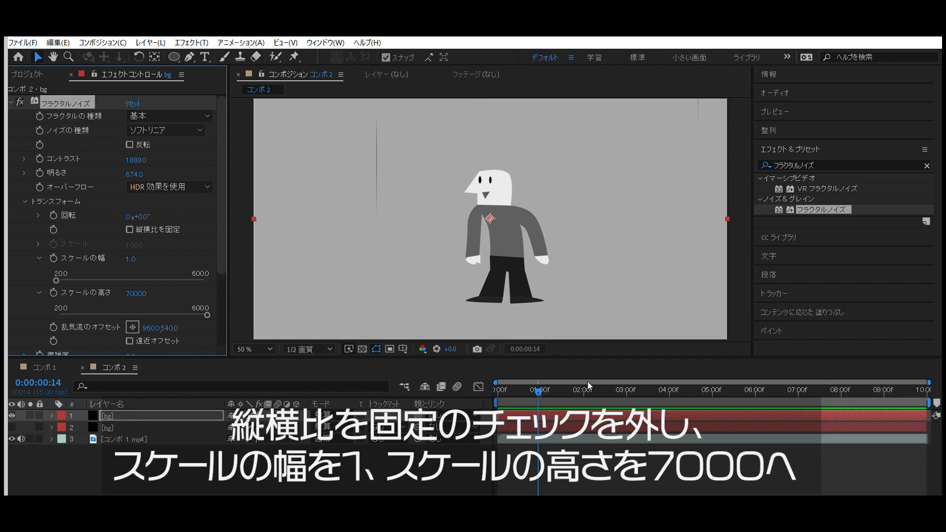
Return to the start of the timeline and preview the stretched line noise over the character.
drag(540, 386, 478, 384)
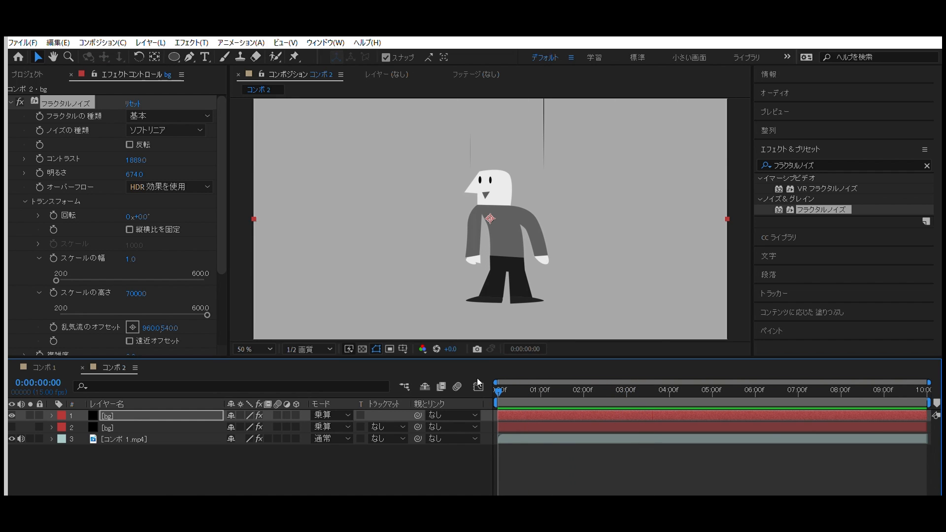
key(space)
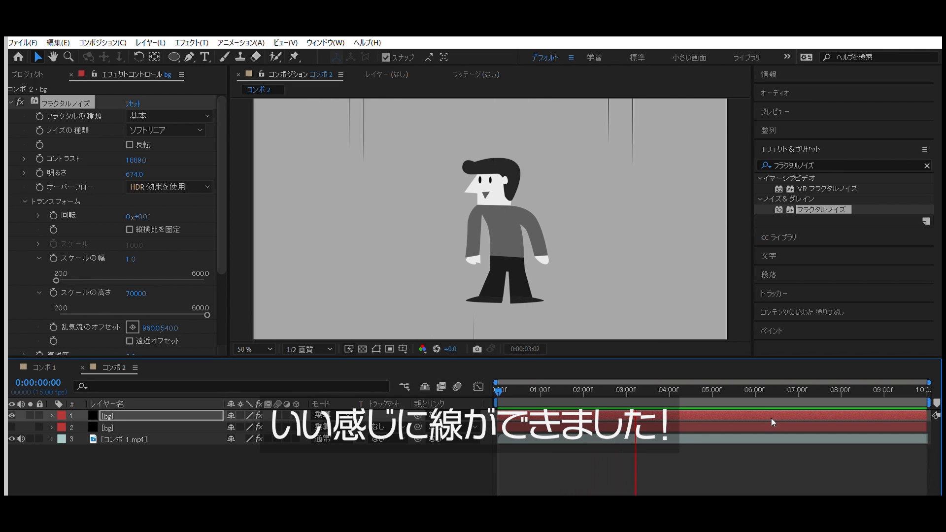
key(space)
Toggle the visibility of the two bg noise layers and preview the composition.
click(12, 427)
click(12, 415)
key(space)
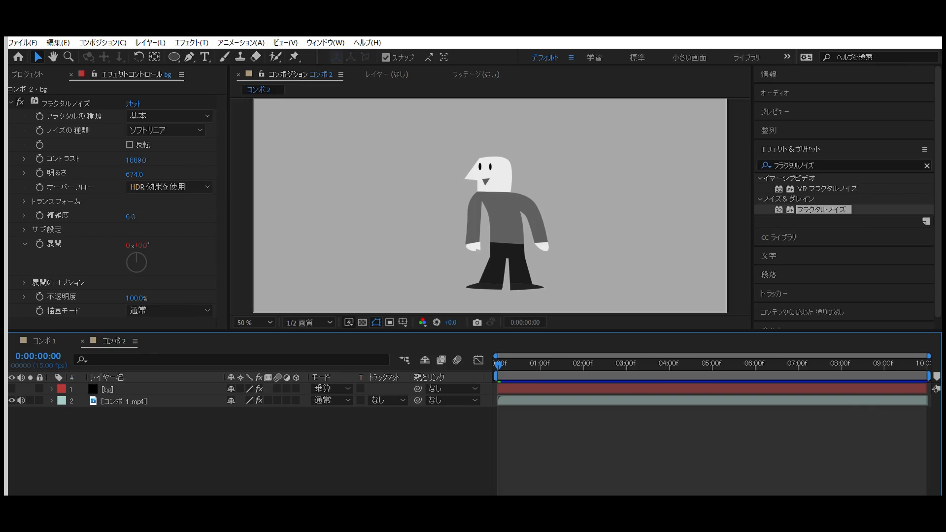
Create a new black solid layer above the others and apply Fractal Noise to it.
key(ctrl+y)
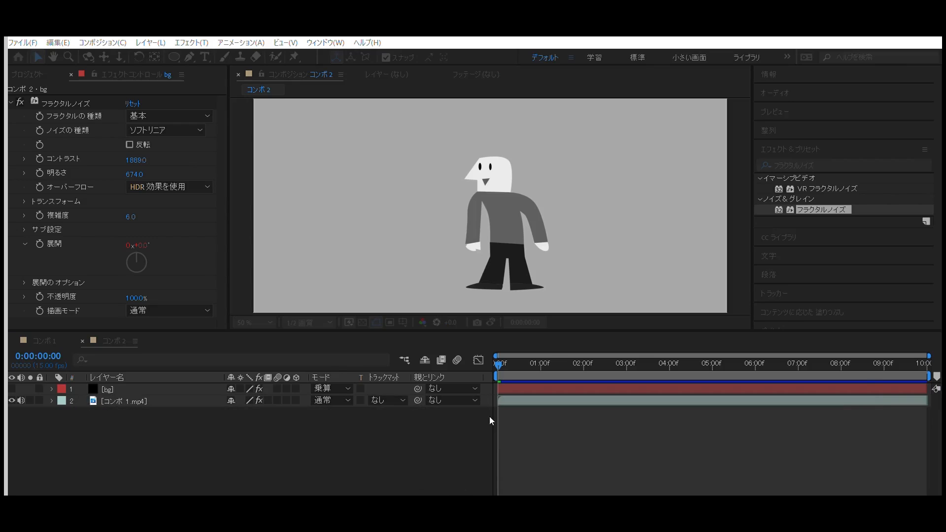
key(Return)
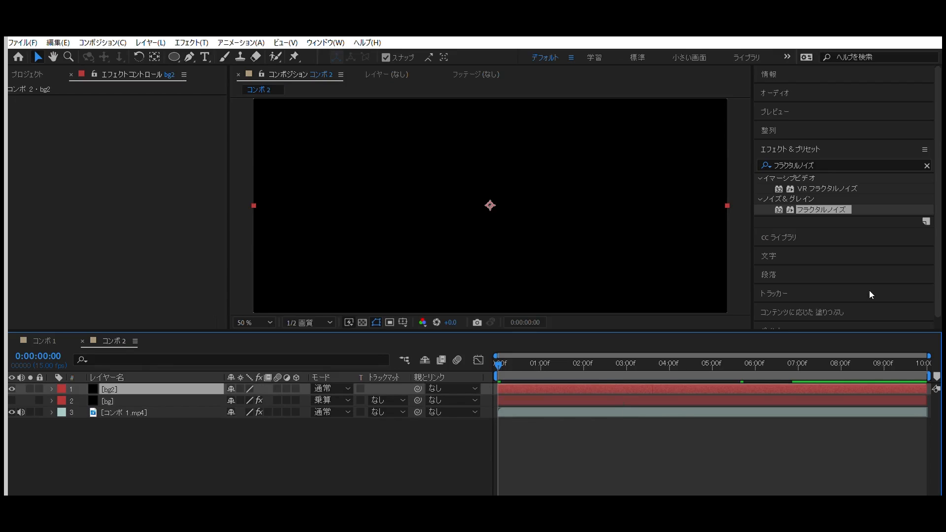
drag(837, 209, 522, 204)
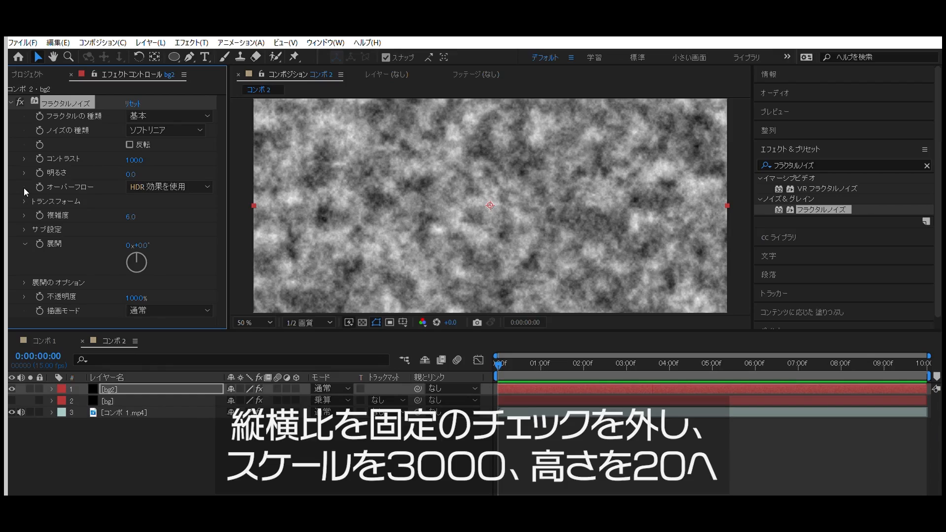
Turn off uniform scaling for the new solid's noise and set its scale width to 3000 and scale height to 20.
click(24, 201)
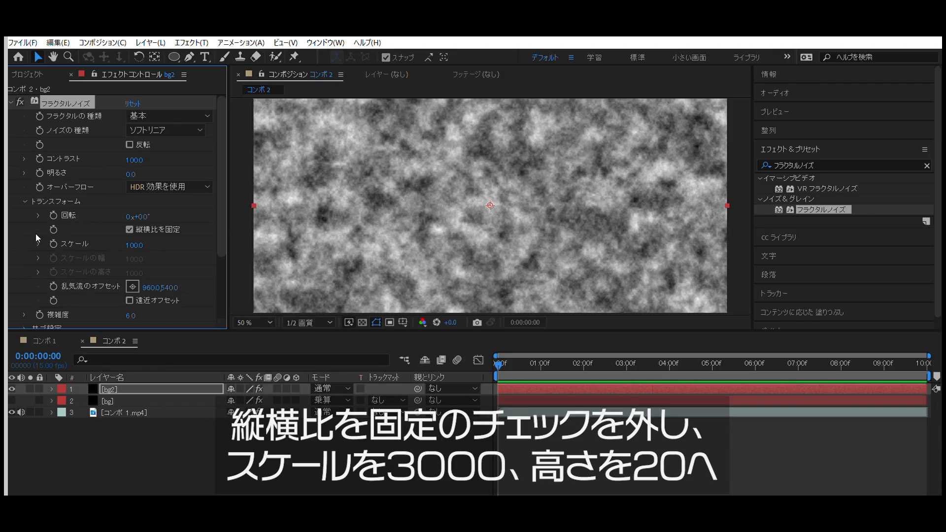
click(130, 229)
click(142, 256)
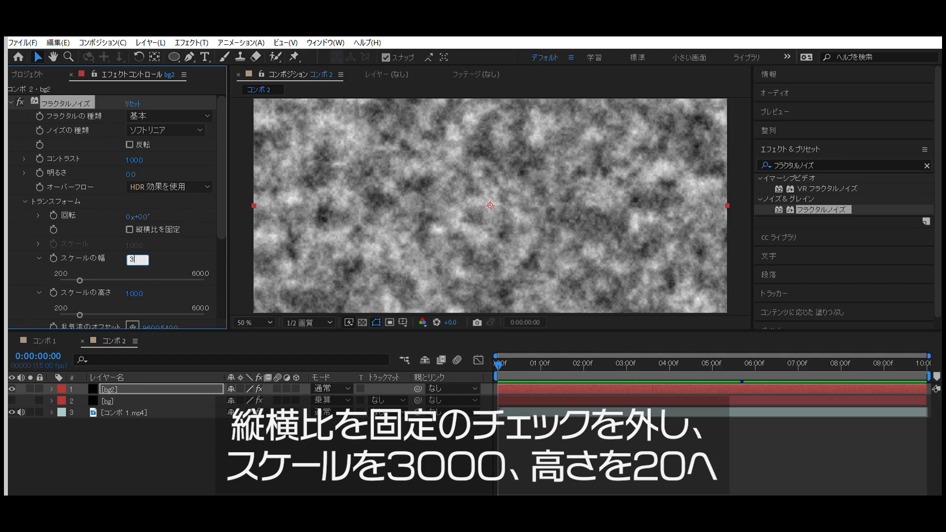
key(Return)
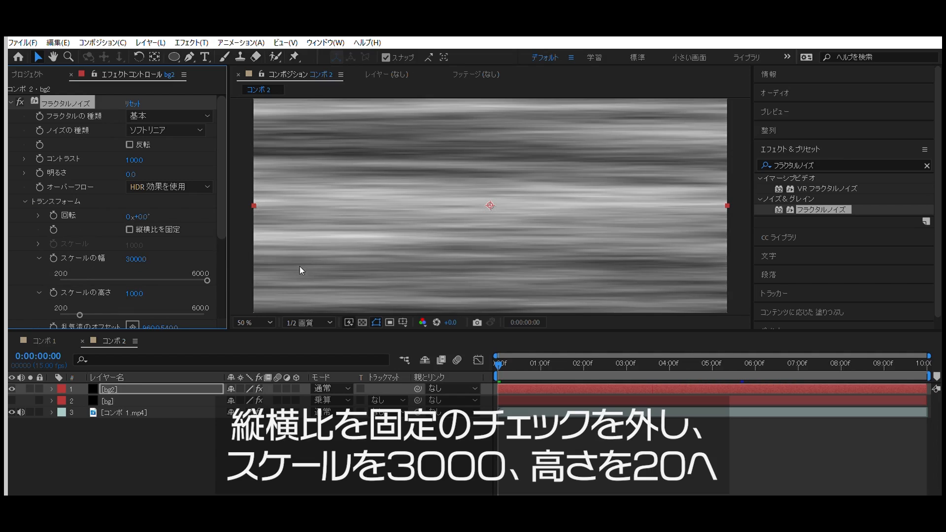
click(134, 293)
text(20)
key(Return)
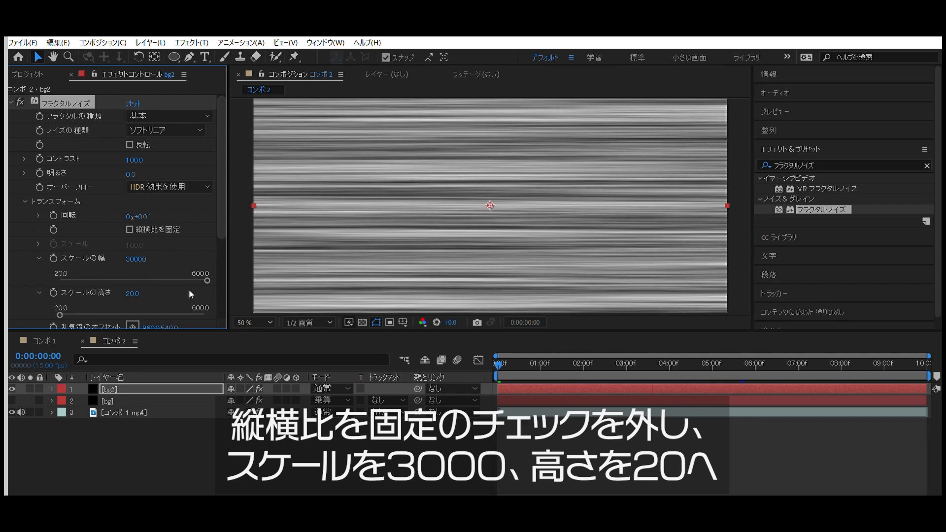
Animate the evolution of the bg2 layer's Fractal Noise with the expression time*1000.
scroll(173, 231, down, 3)
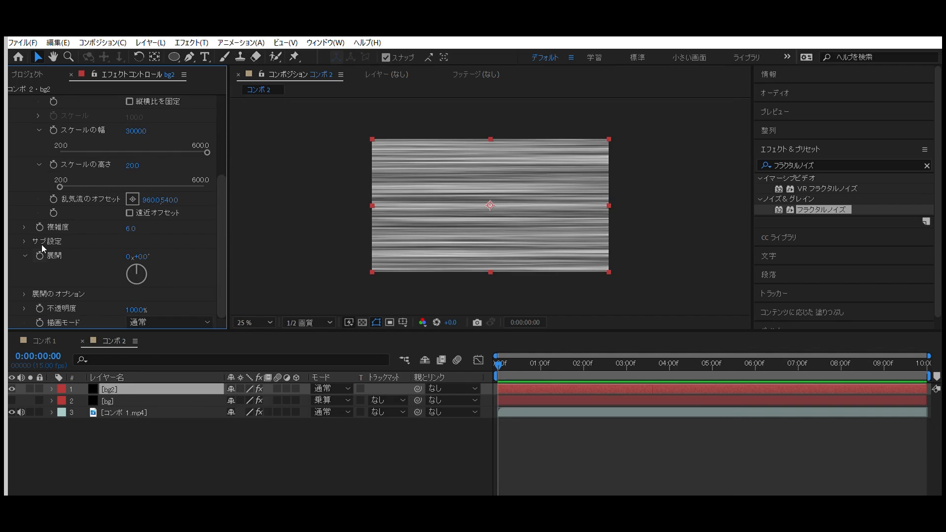
alt+click(40, 256)
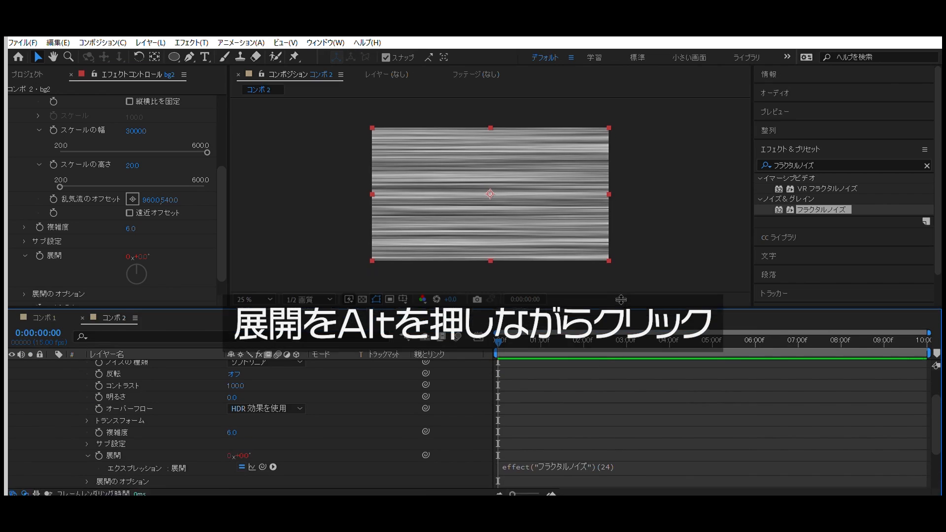
click(549, 463)
text(t)
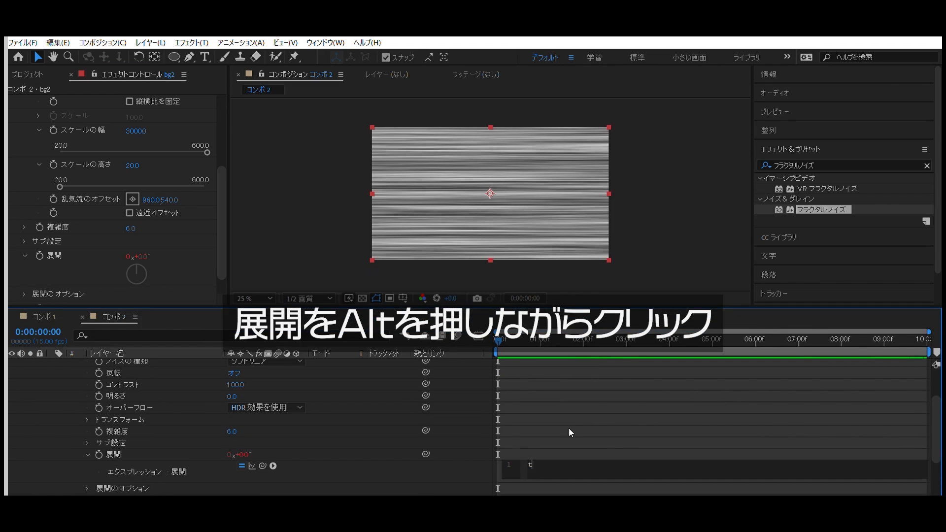
text(ime*1000)
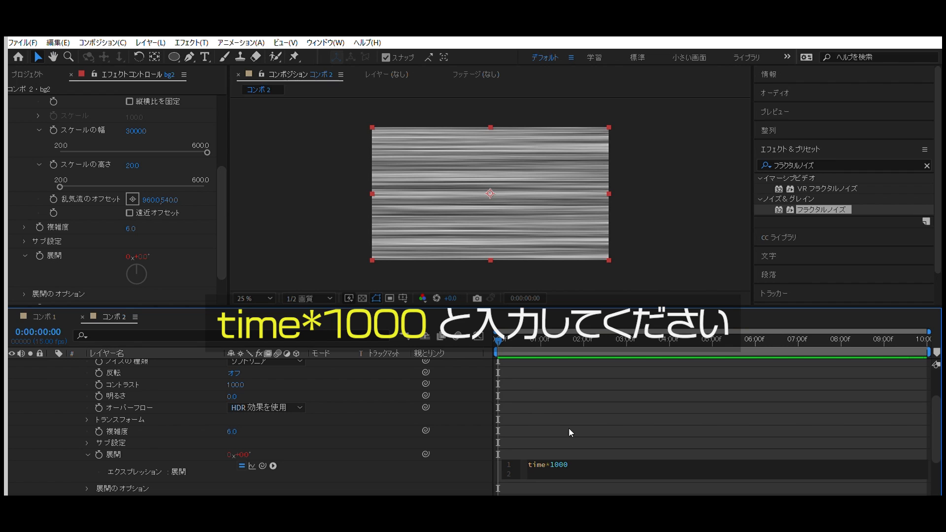
click(687, 220)
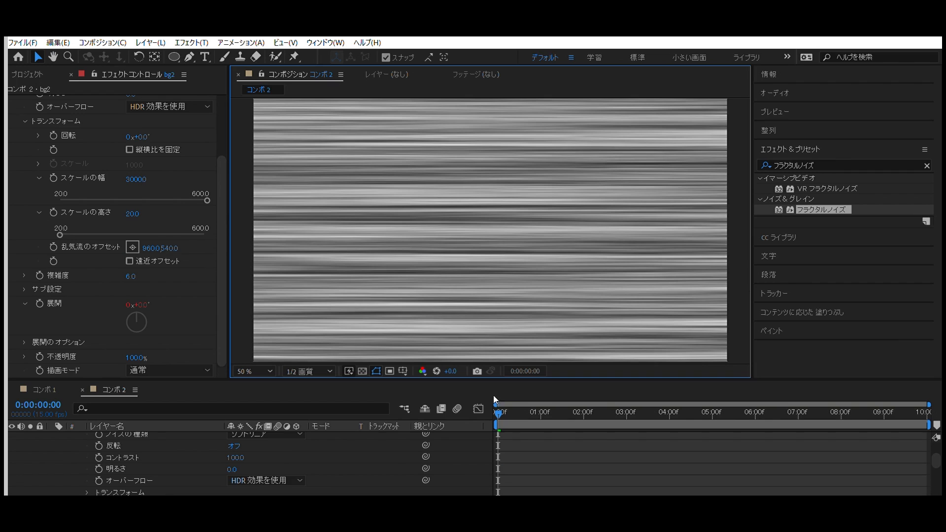
Preview the moving line noise, then set the bg2 layer's blending mode to Overlay and play it over the character.
key(space)
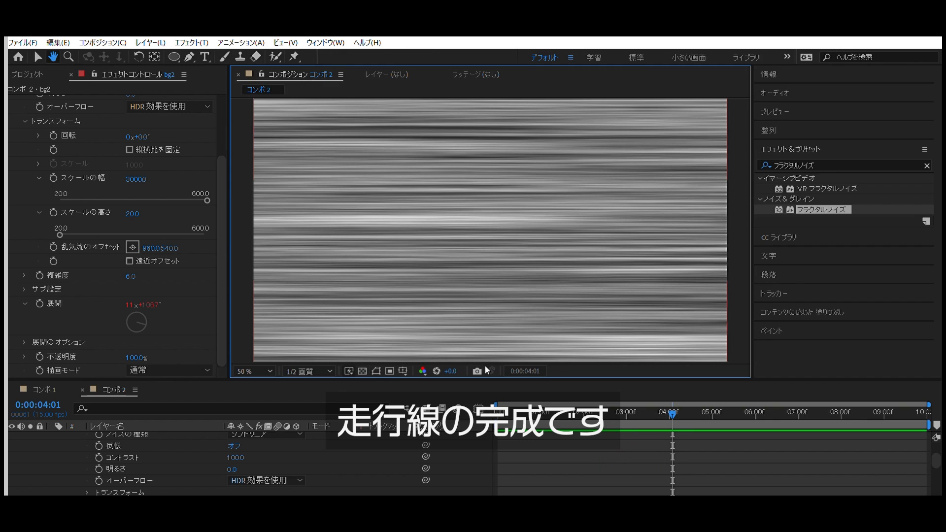
key(space)
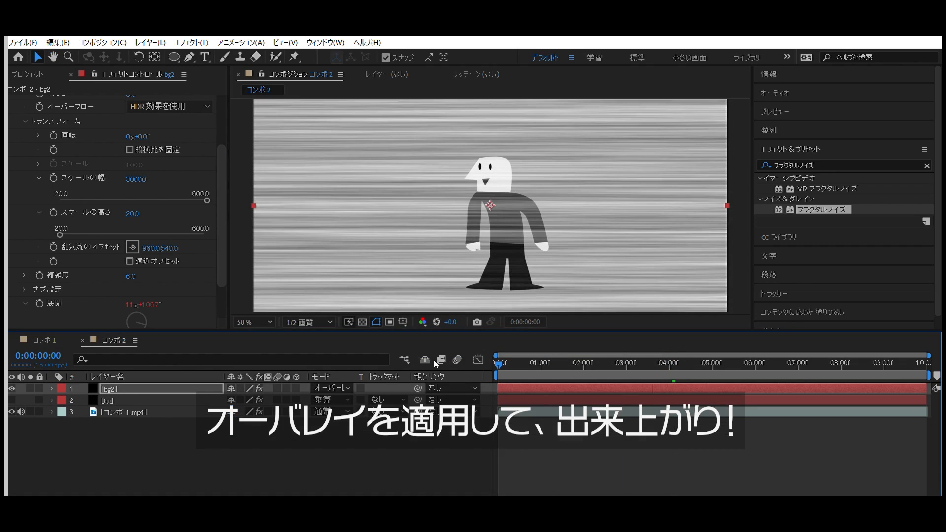
key(space)
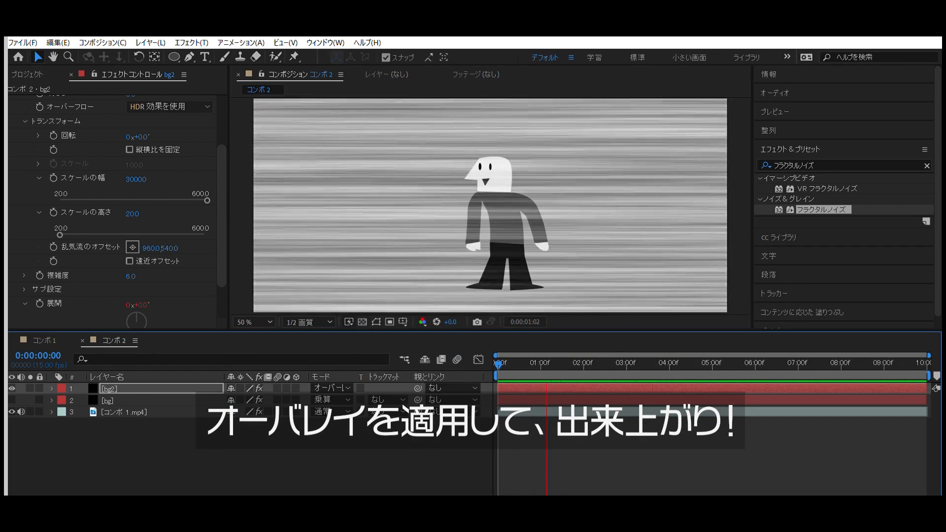